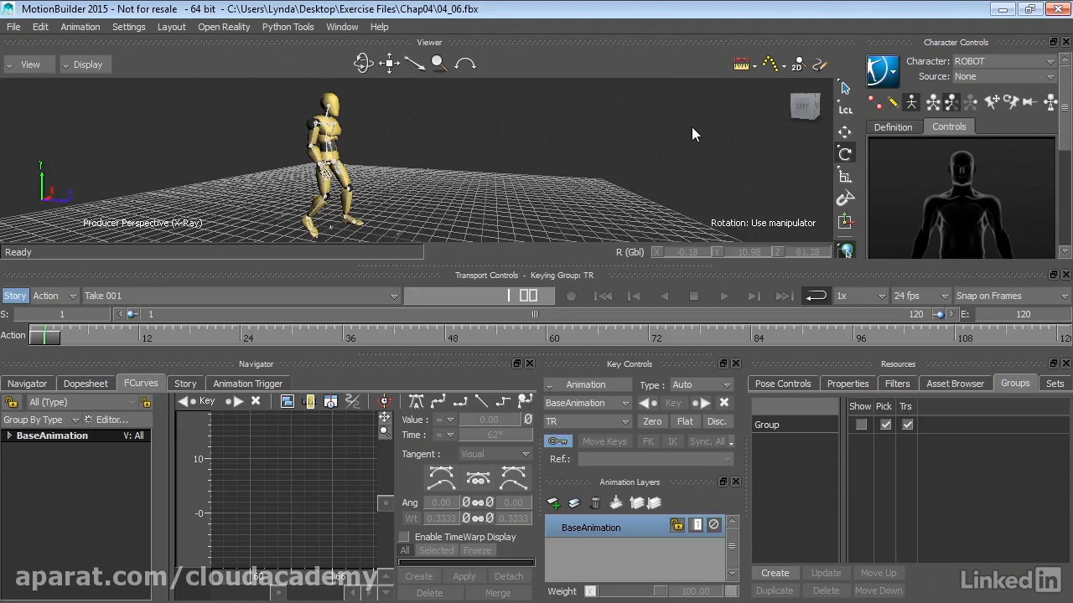
Step: Set the take's end frame to 150 and return to the first frame
click(717, 291)
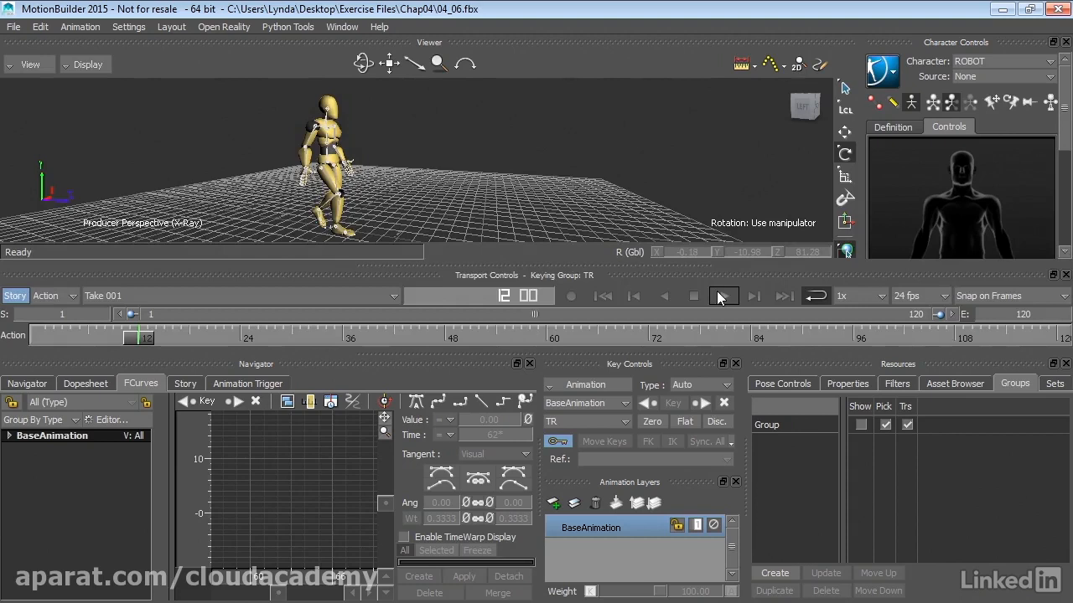
double_click(1030, 313)
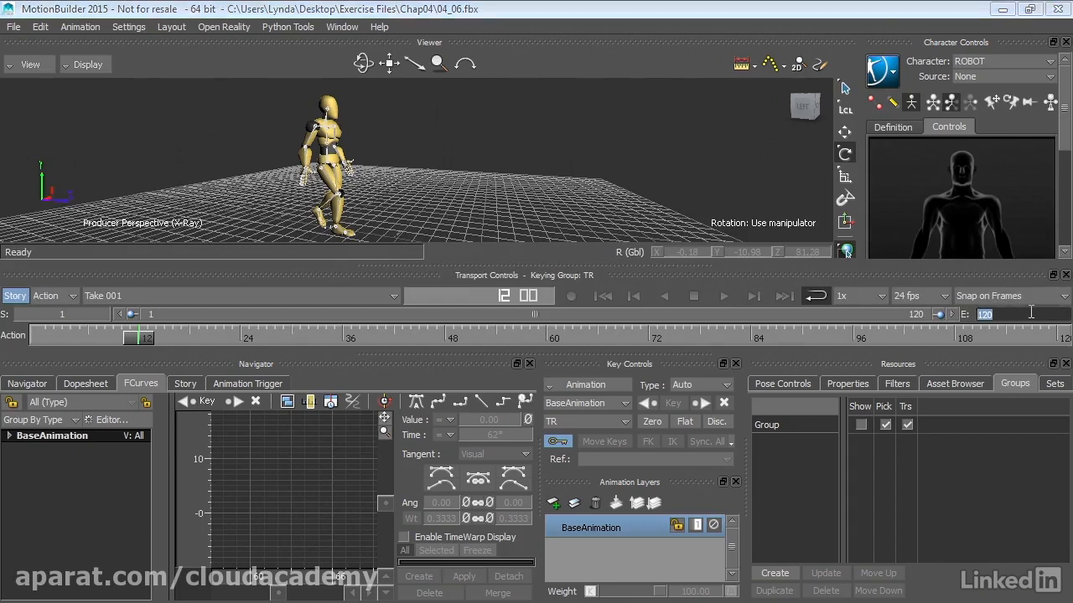
text(150)
key(Return)
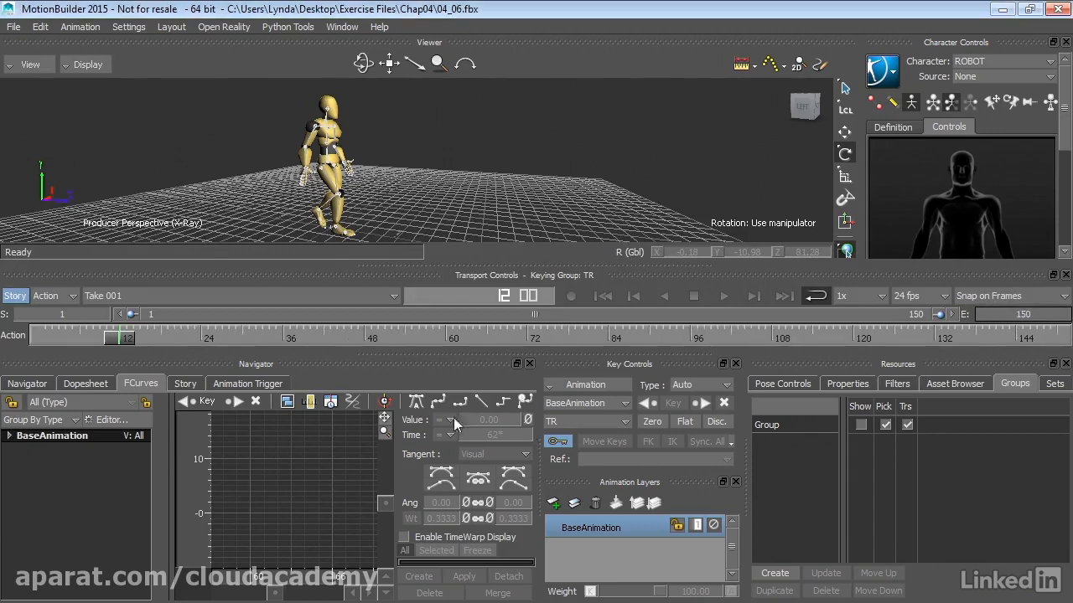
drag(120, 339, 2, 289)
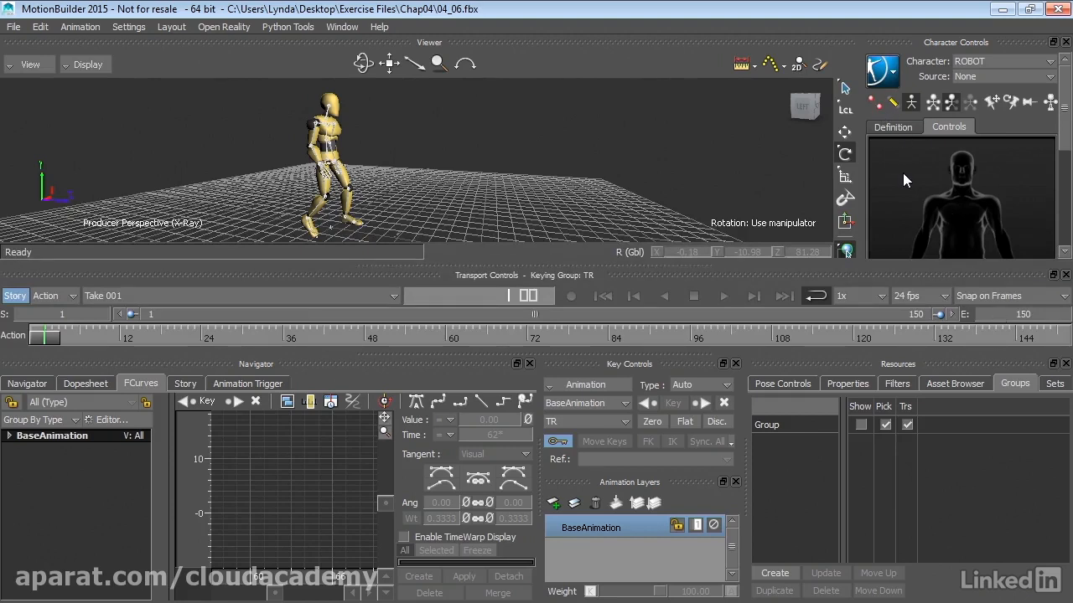
Step: Bake the ROBOT character's walk animation to a control rig and play the result back
click(894, 68)
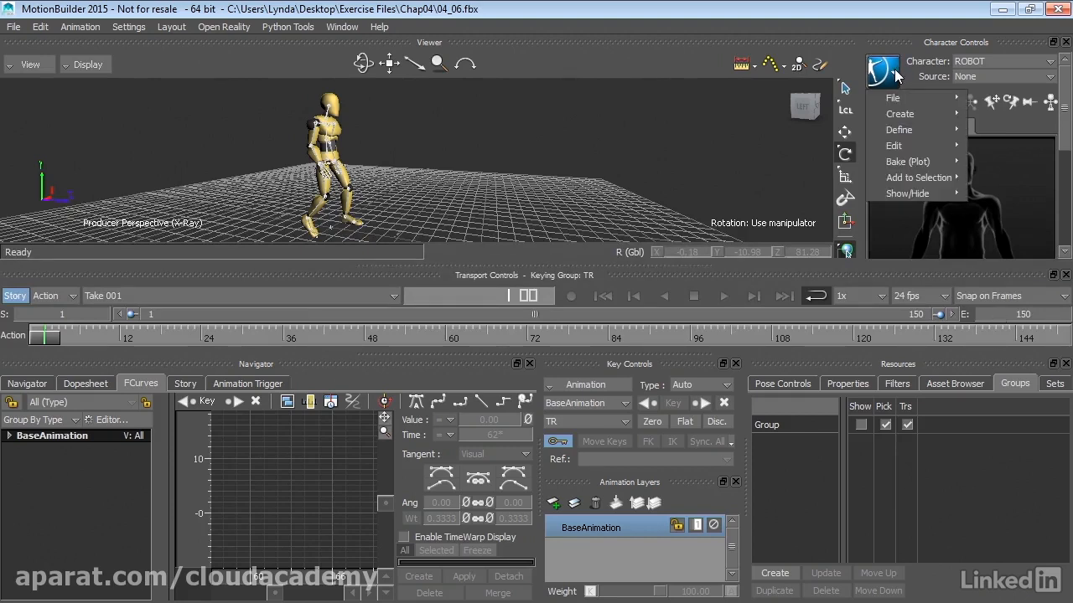
mouse_move(904, 165)
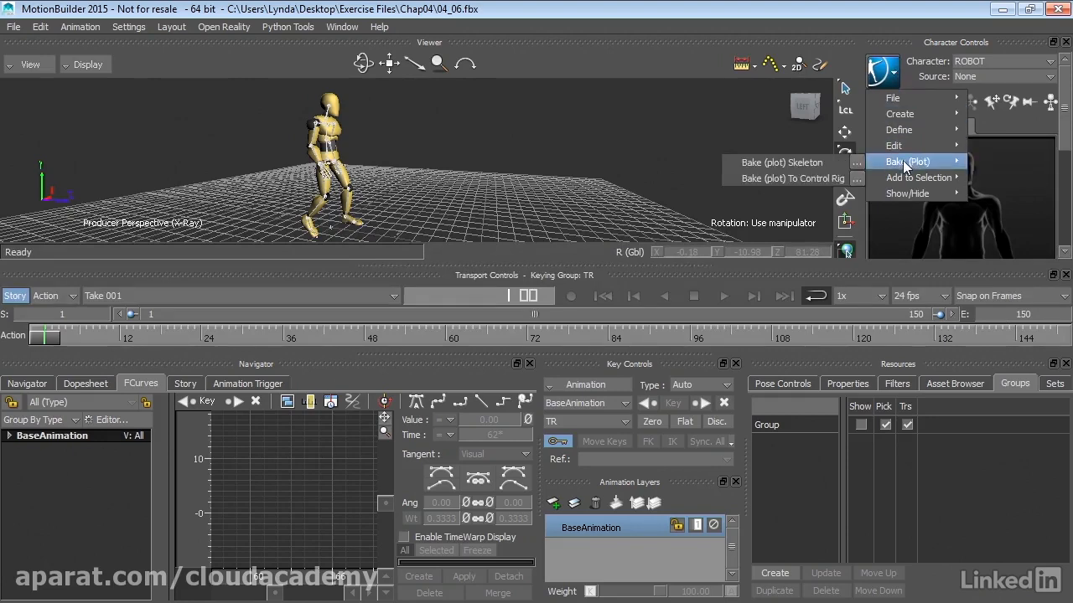
click(819, 178)
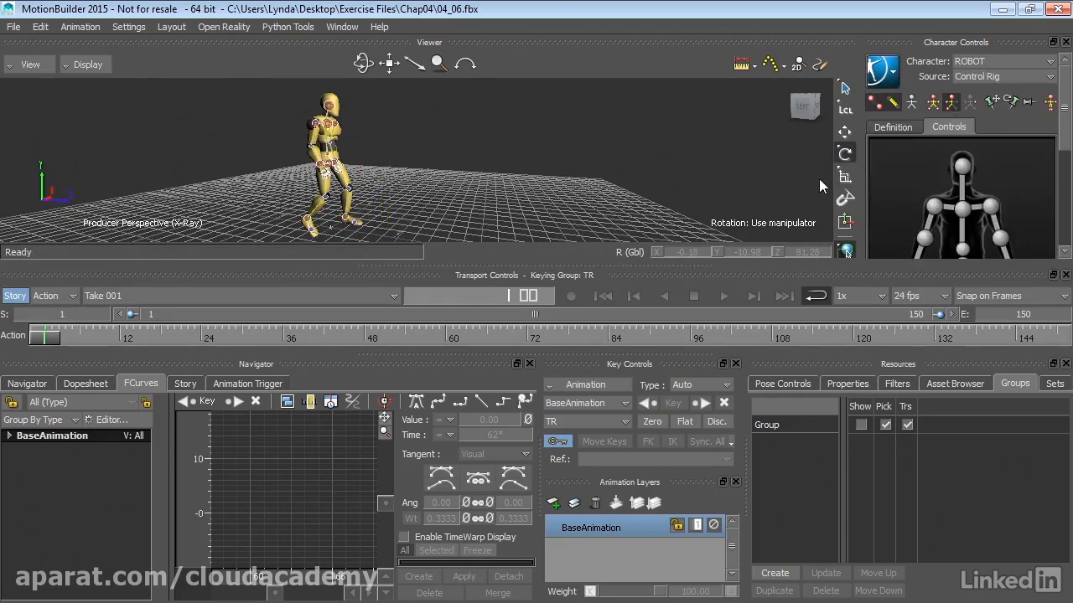
click(723, 295)
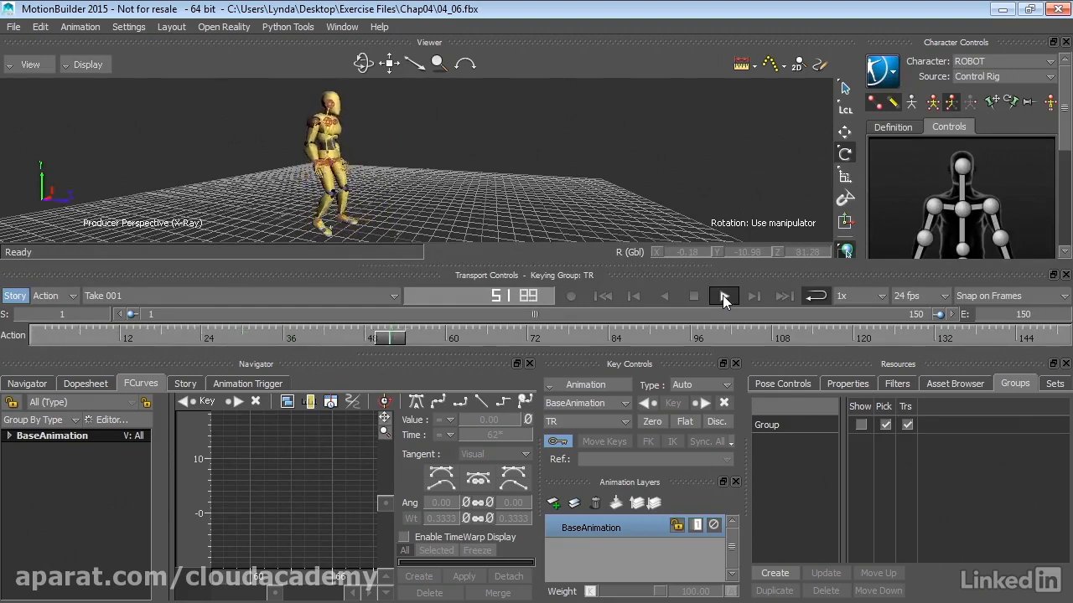
click(723, 295)
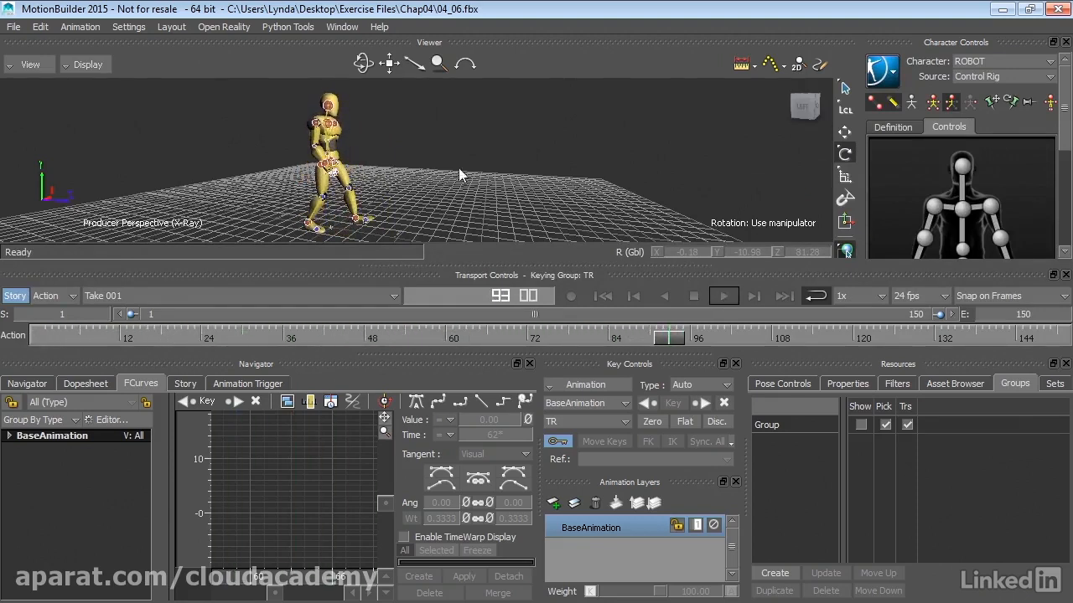
Step: Select the left ankle effector and the left hip effector to examine their baked keys, and return to the first frame
click(359, 218)
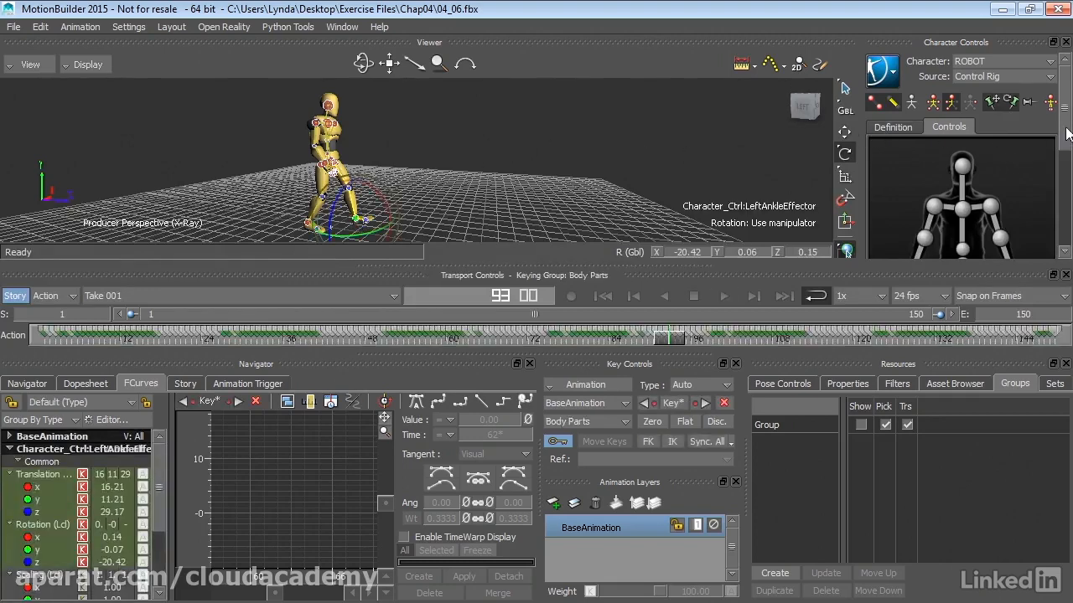
drag(1065, 135, 1064, 201)
click(978, 130)
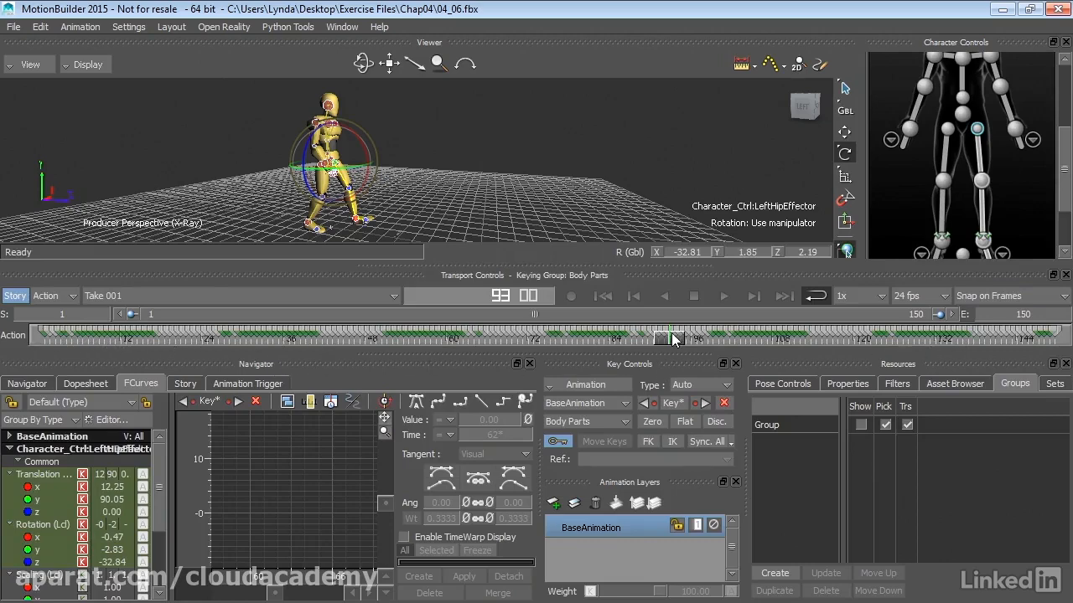
drag(675, 338, 46, 351)
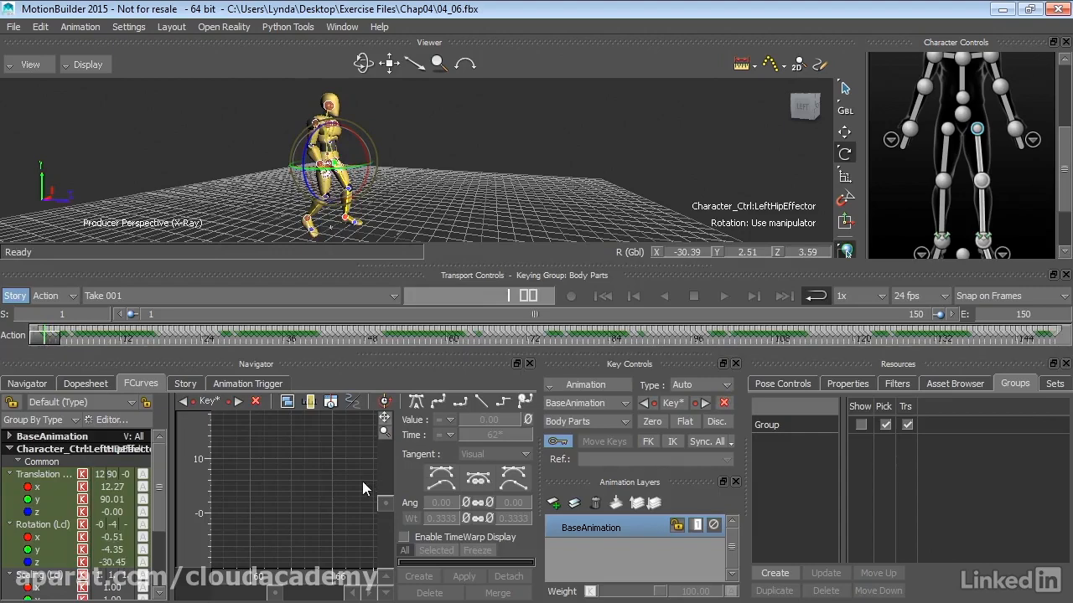
Step: Add an animation layer above BaseAnimation and key the right wrist effector on it at frame 30
click(553, 503)
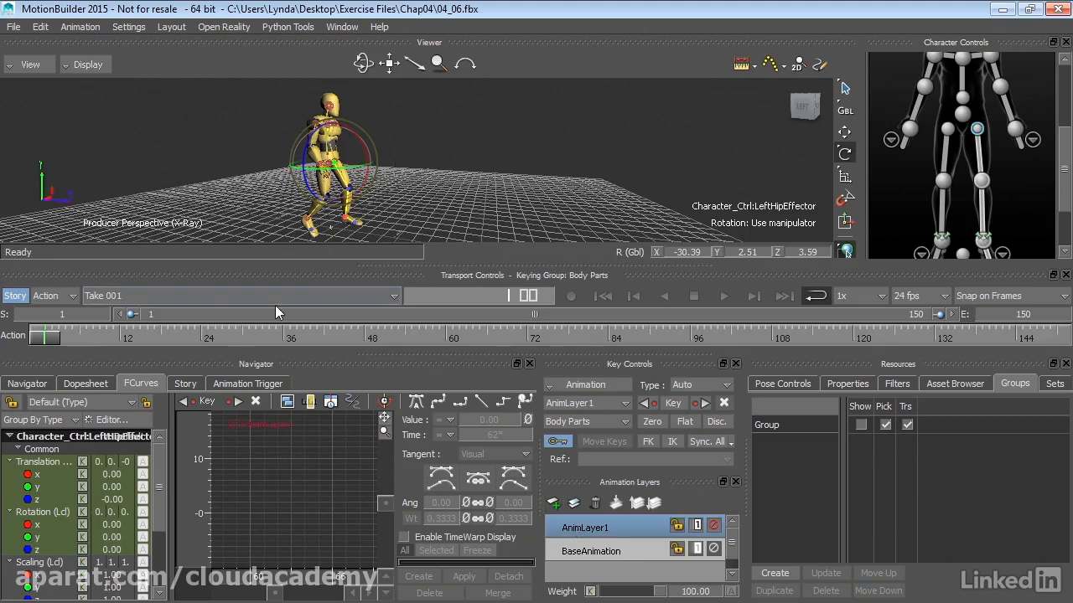
drag(42, 337, 242, 337)
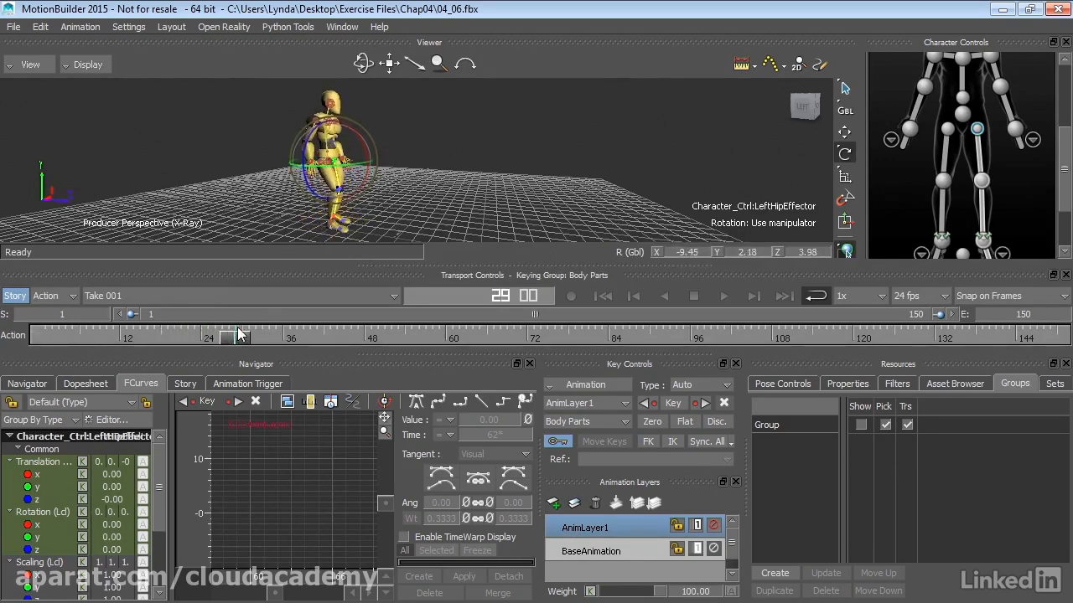
click(295, 180)
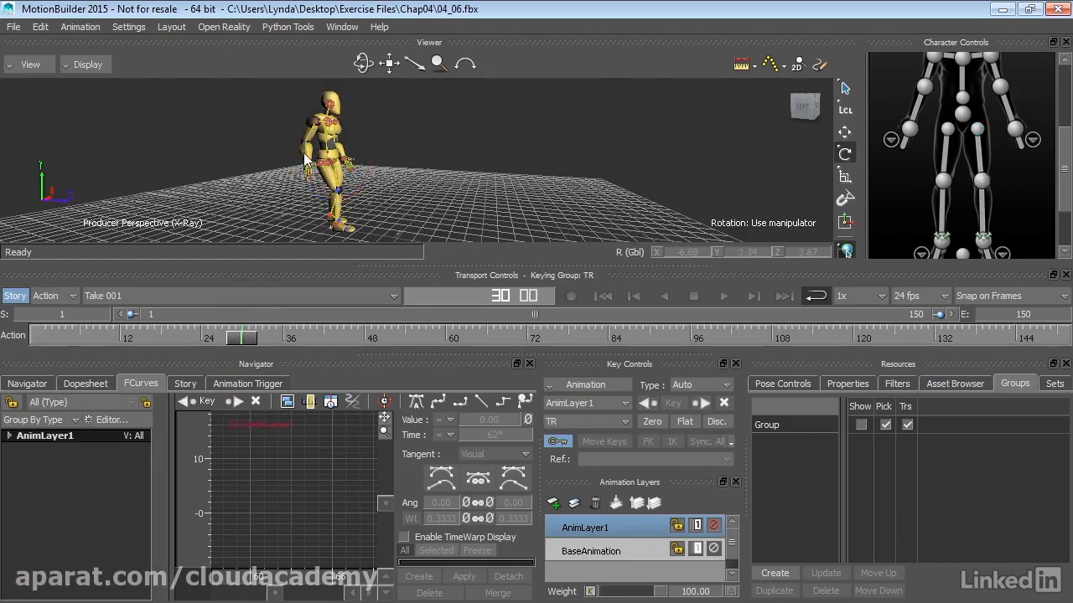
click(305, 165)
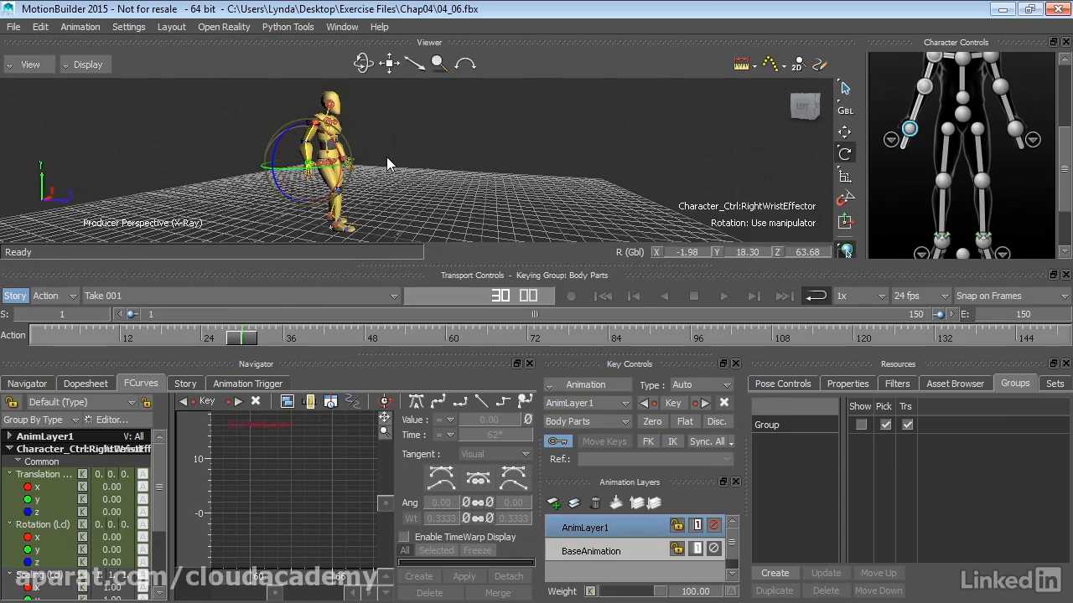
click(670, 404)
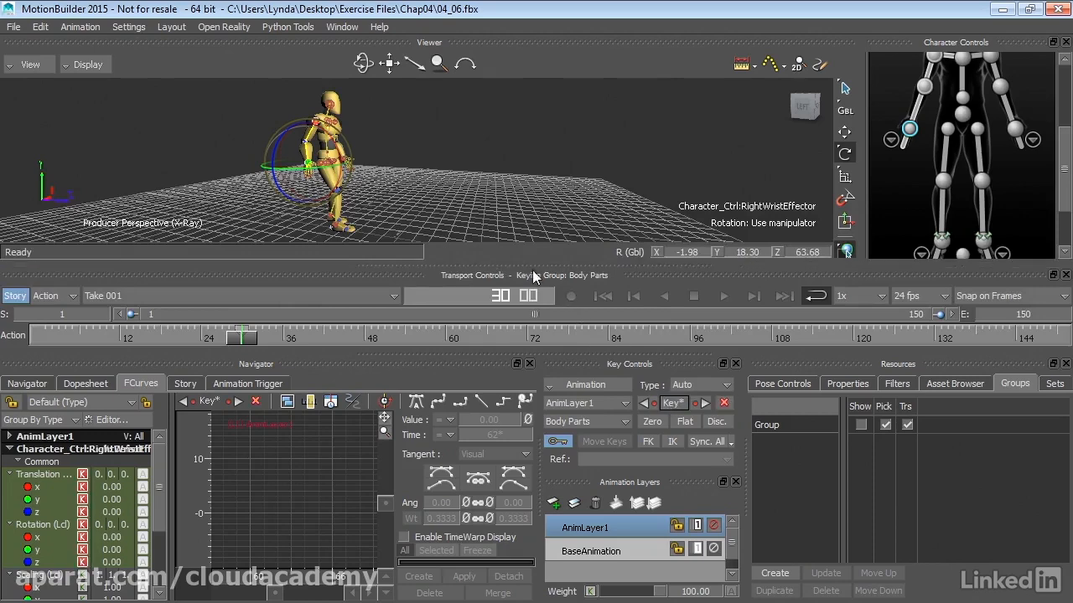
Step: Move the right wrist effector up and forward at frame 47, and lower it to the character's side at frame 61
click(252, 337)
drag(252, 337, 357, 337)
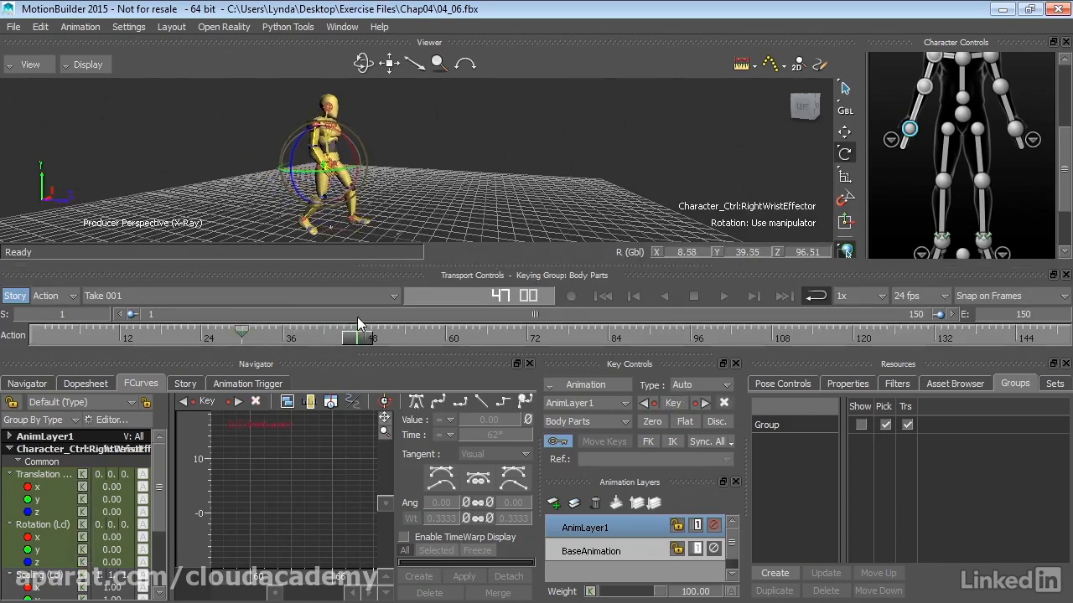
key(t)
drag(332, 157, 353, 115)
drag(358, 337, 453, 337)
drag(351, 126, 324, 151)
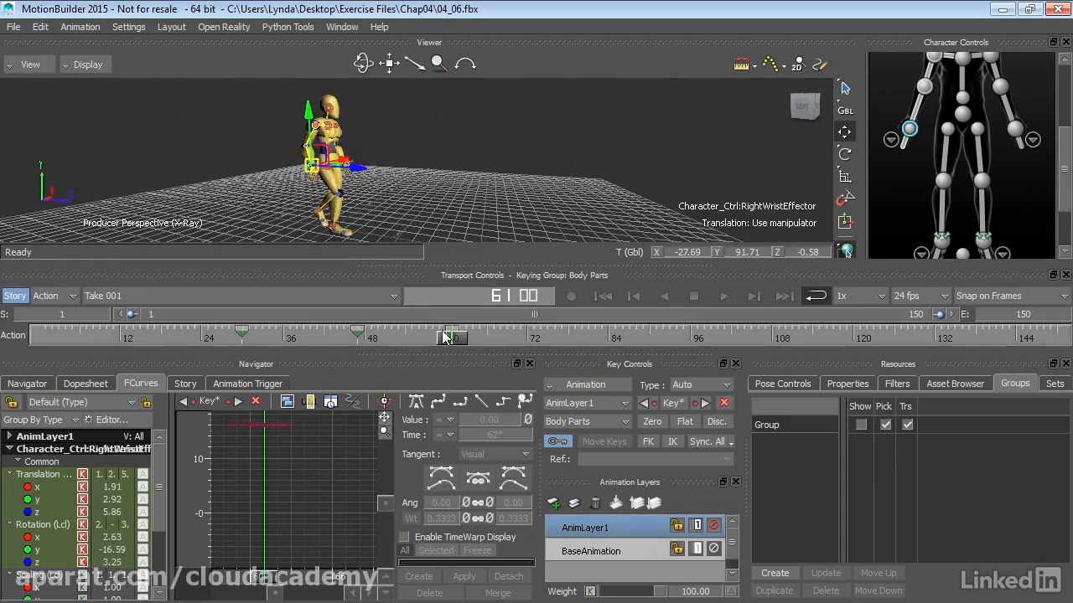
Step: Play the walk from the first frame to review the right arm gesture
drag(446, 339, 44, 338)
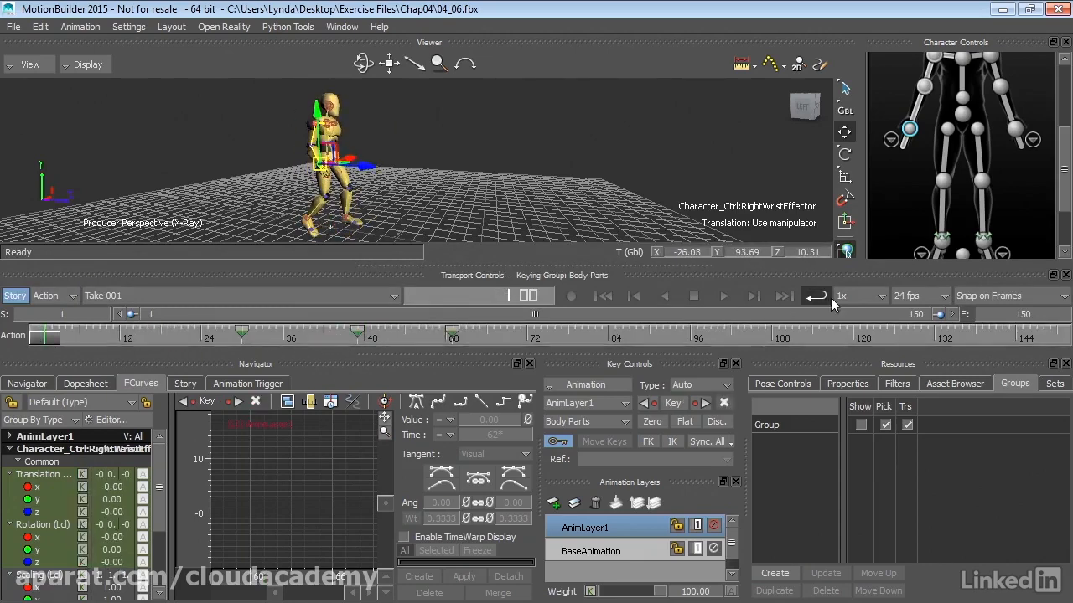
click(642, 202)
click(721, 295)
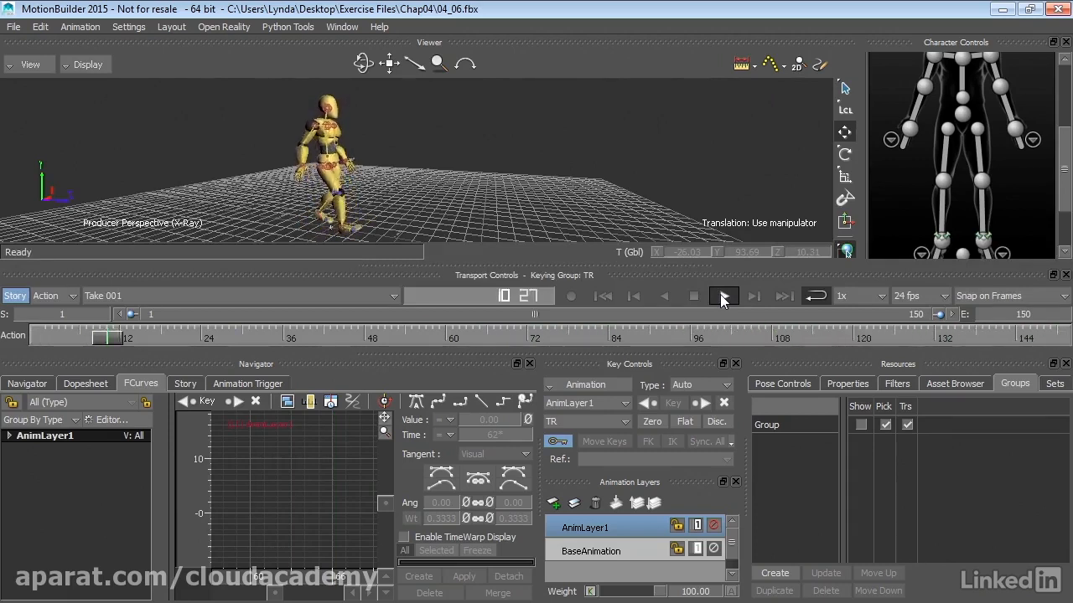
click(720, 294)
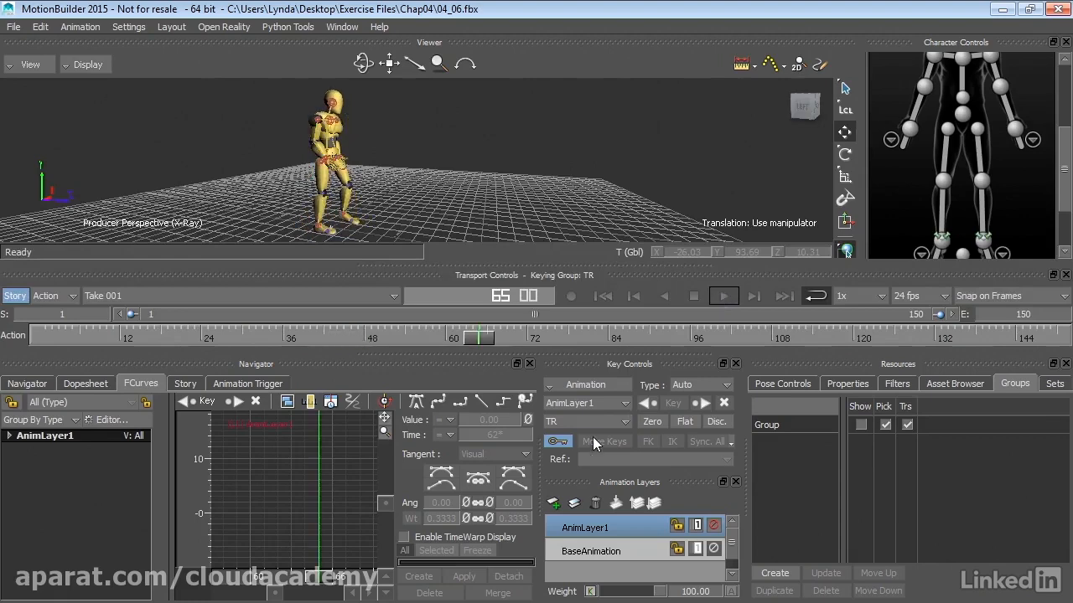
Step: Add a second animation layer and key the head effector on it at frame 41
click(554, 503)
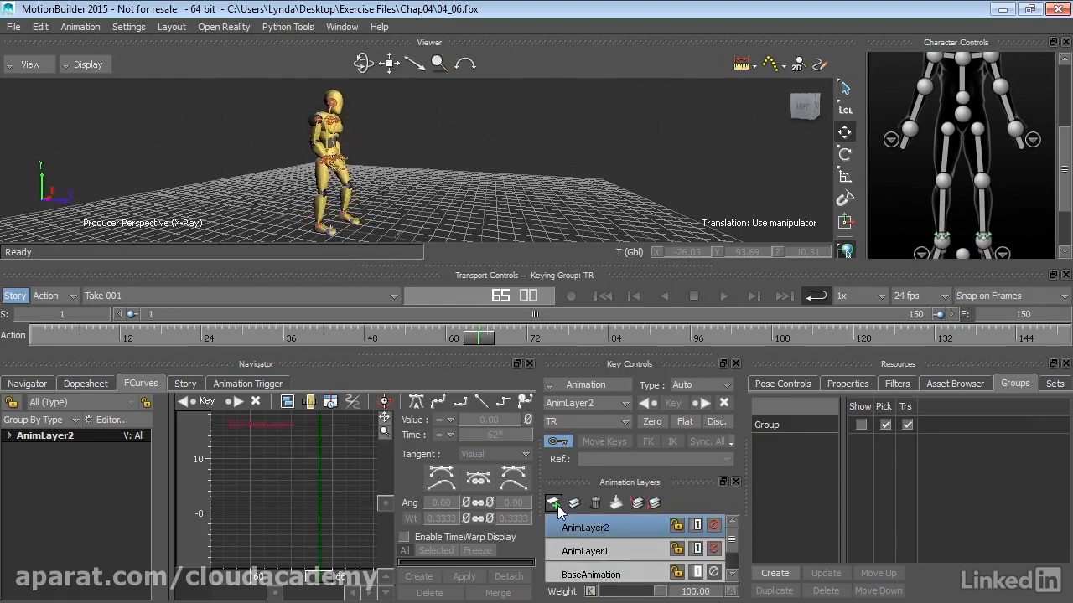
click(334, 101)
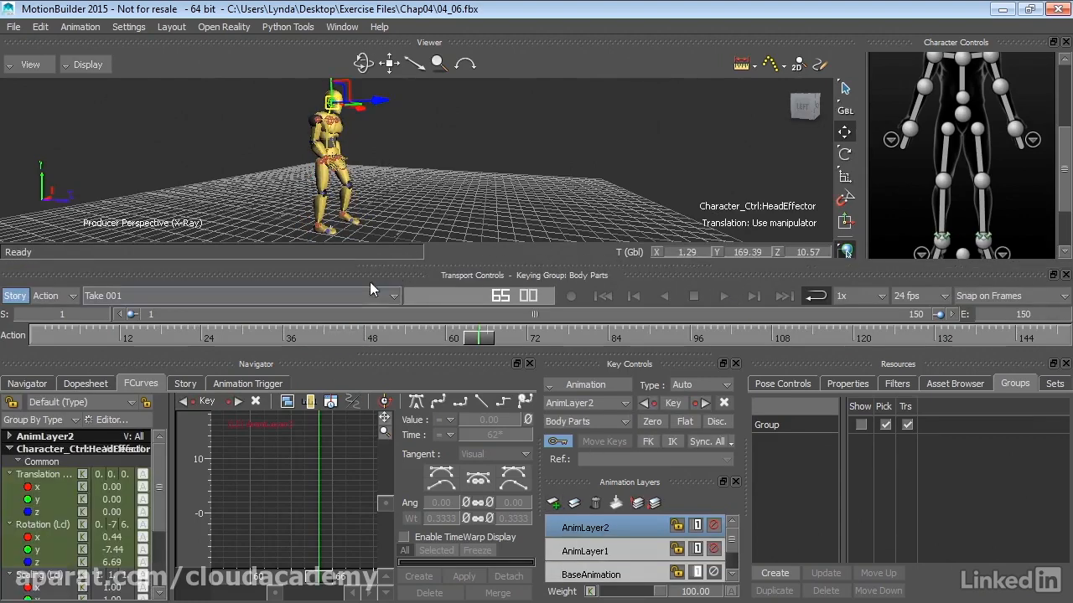
click(459, 342)
drag(459, 342, 318, 347)
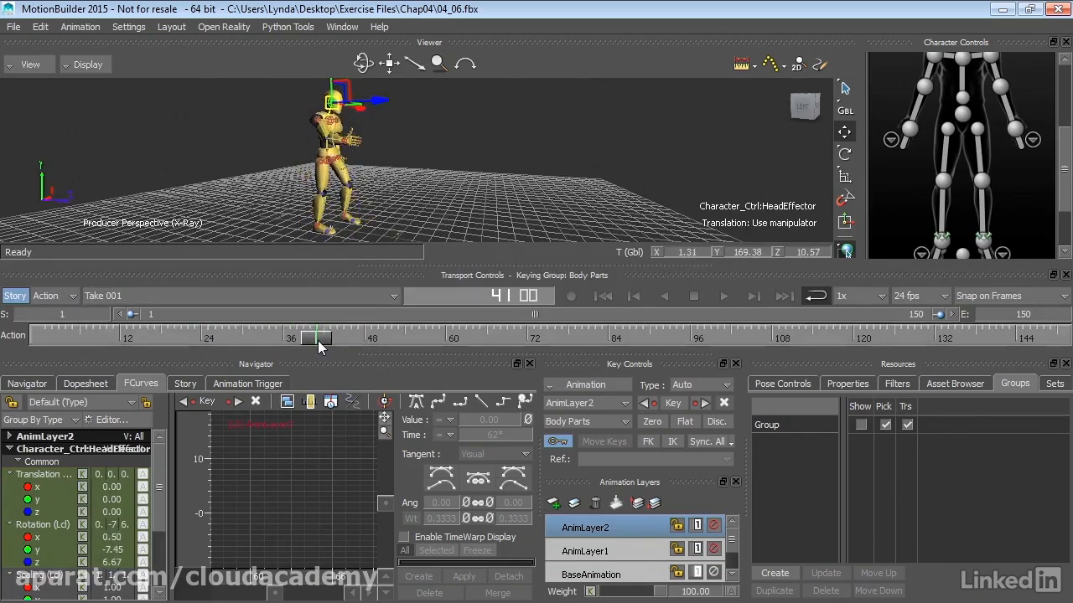
click(673, 403)
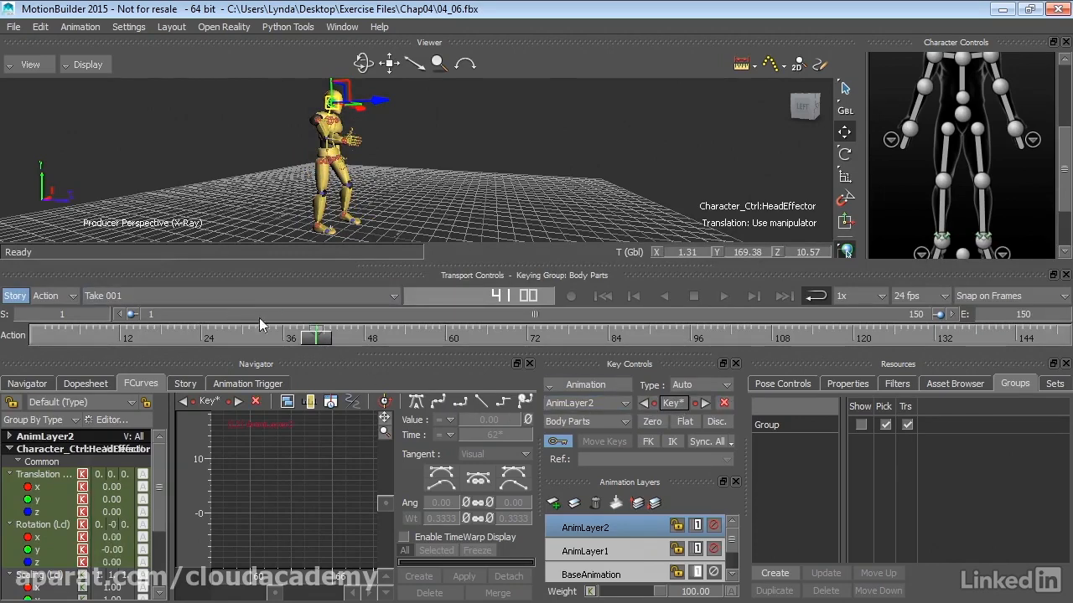
key(k)
Step: Rotate and key the head effector at frames 49, 59 and 77, reaching about -56° in Y at frame 59 and -25° at frame 77
drag(319, 338, 370, 339)
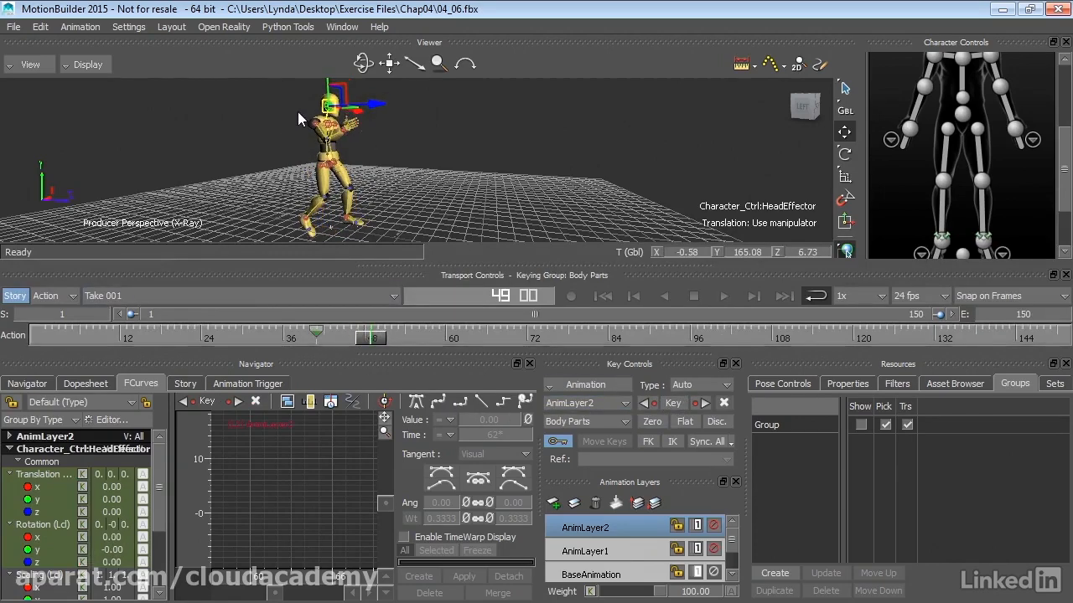
key(e)
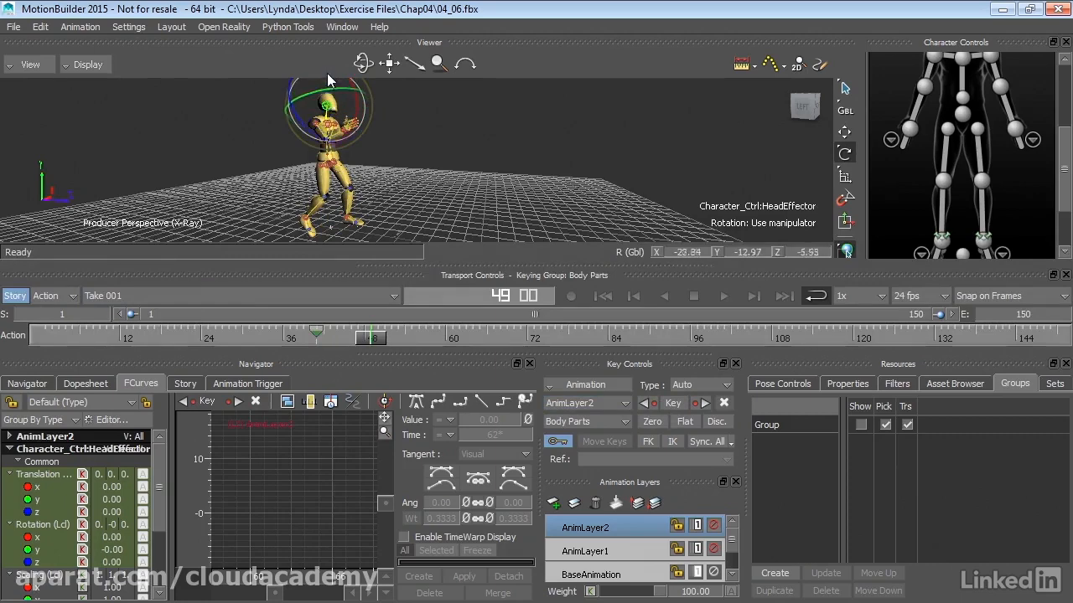
drag(368, 337, 436, 338)
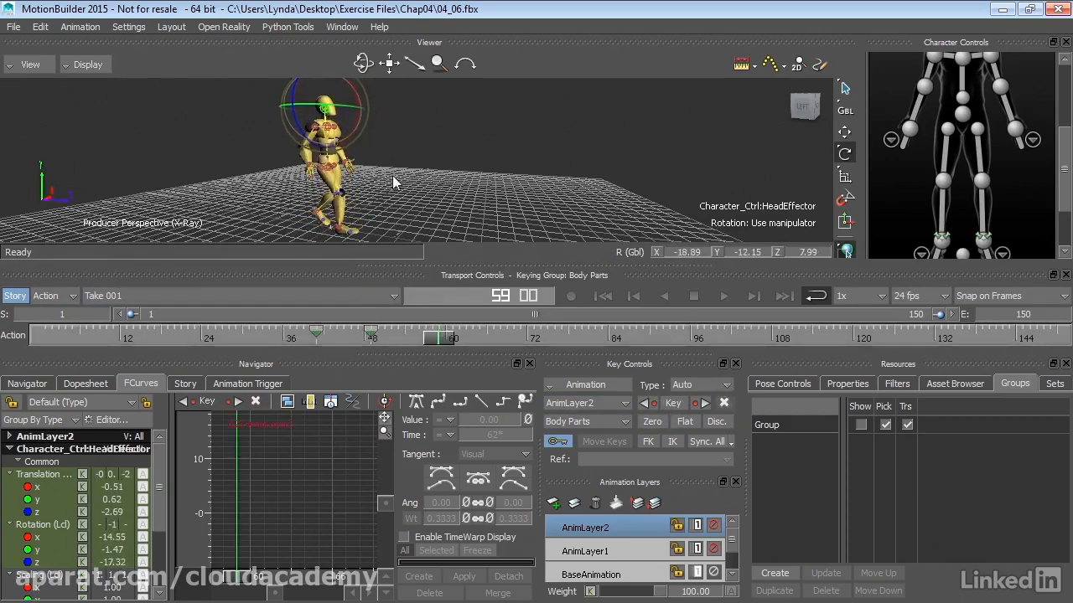
drag(363, 107, 310, 104)
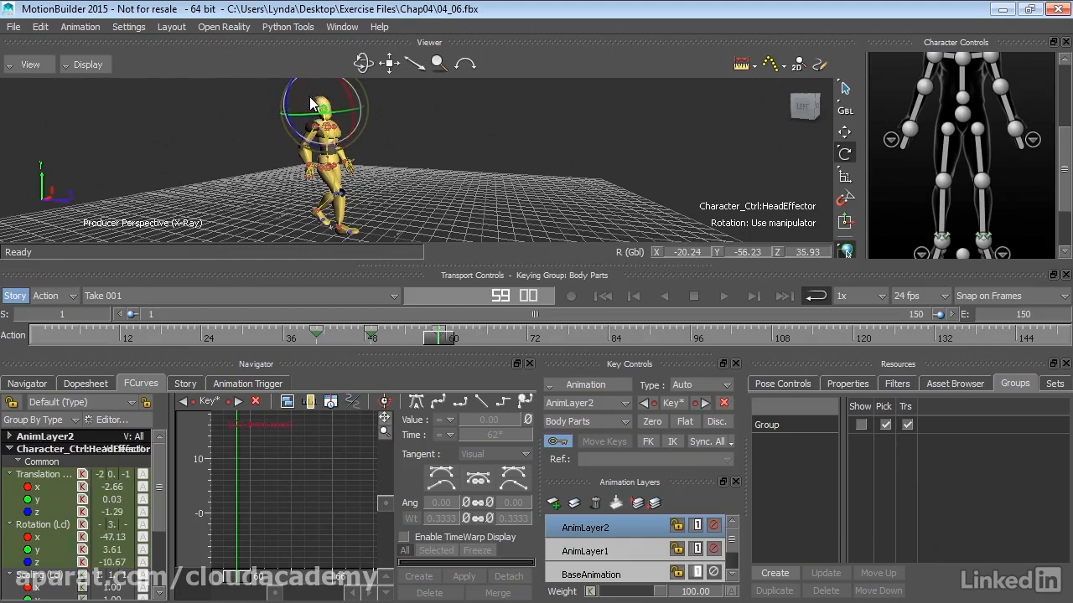
key(k)
drag(437, 339, 560, 338)
drag(307, 102, 362, 102)
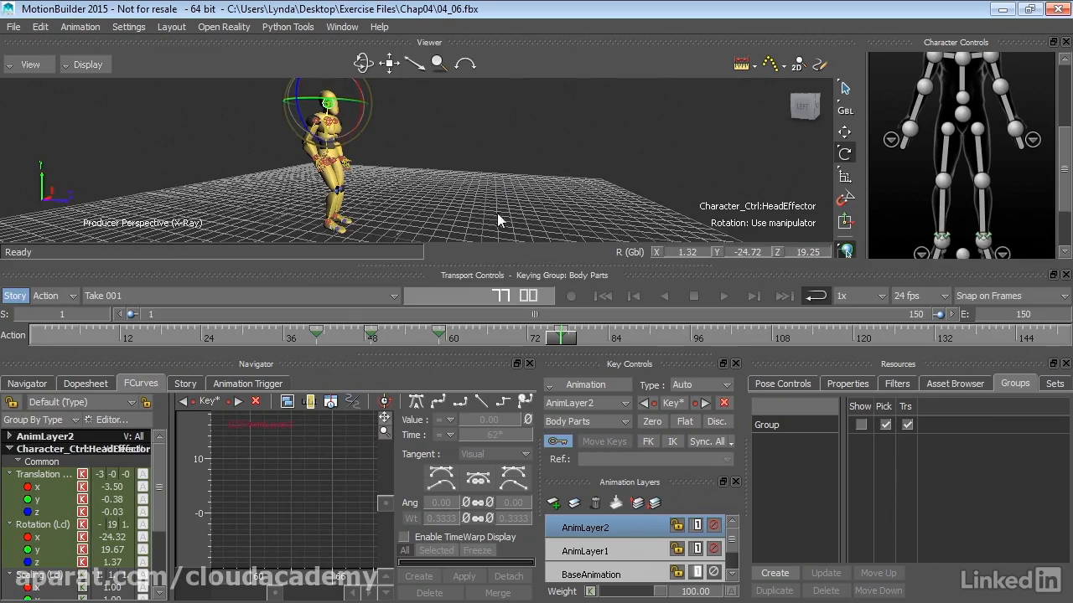
Step: Play the walk from the first frame to review the head turns combined with the arm gesture
drag(568, 337, 40, 332)
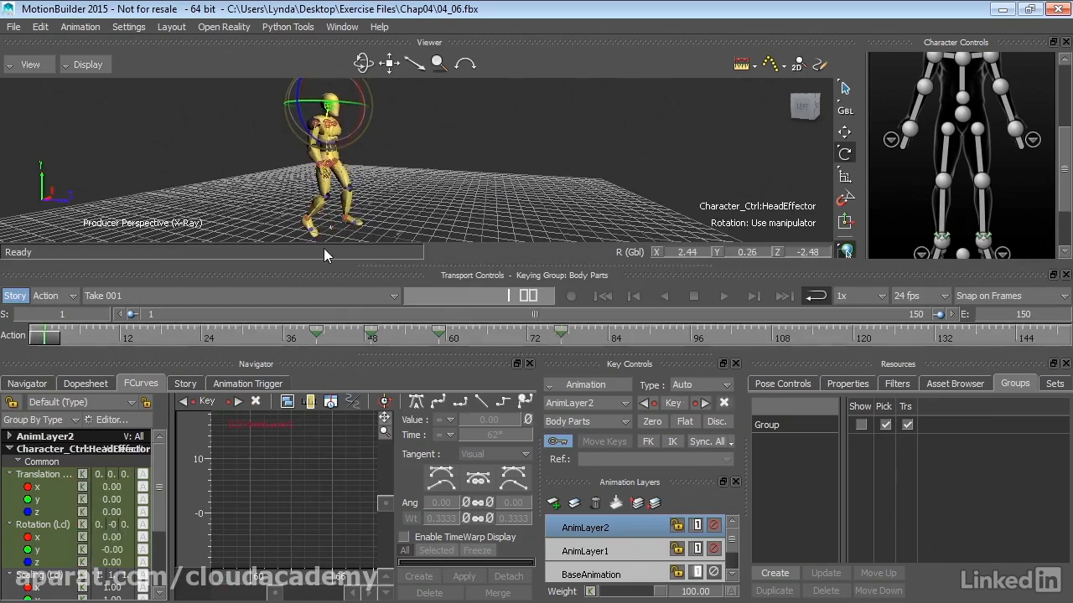
click(393, 223)
click(721, 296)
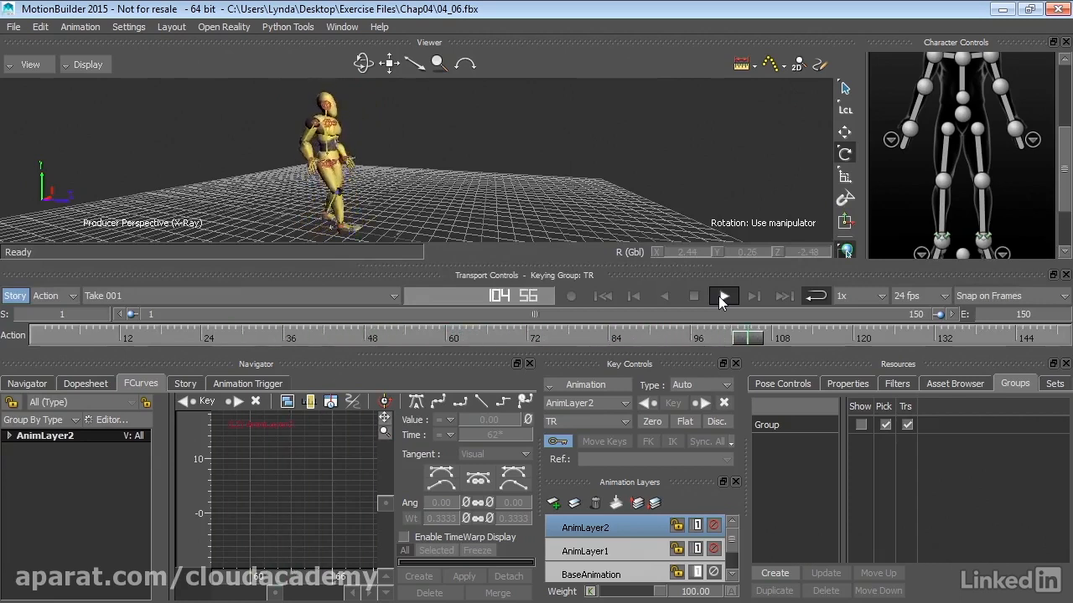
click(695, 296)
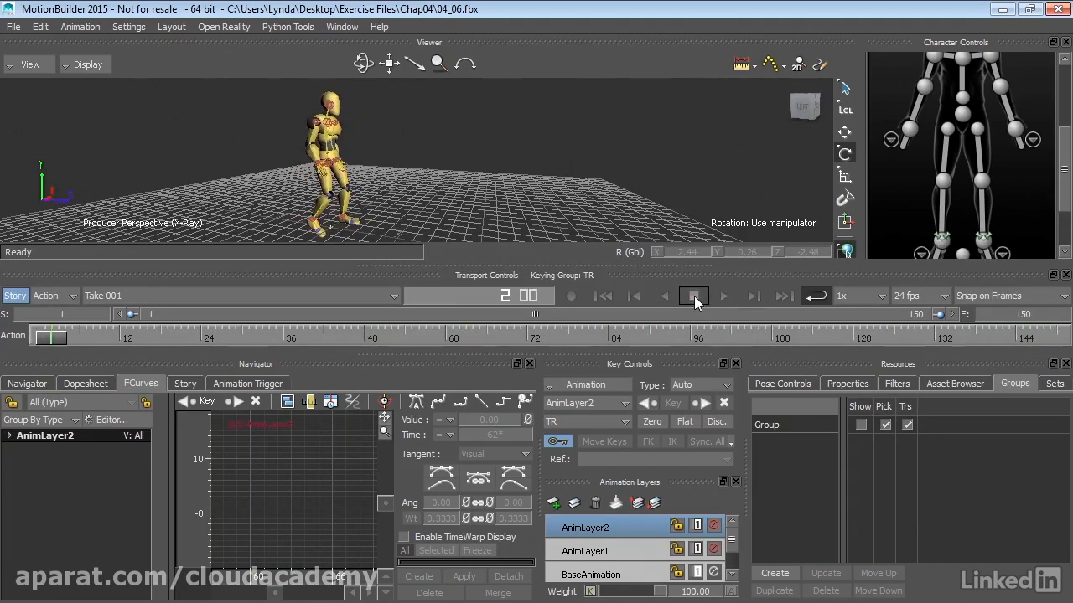